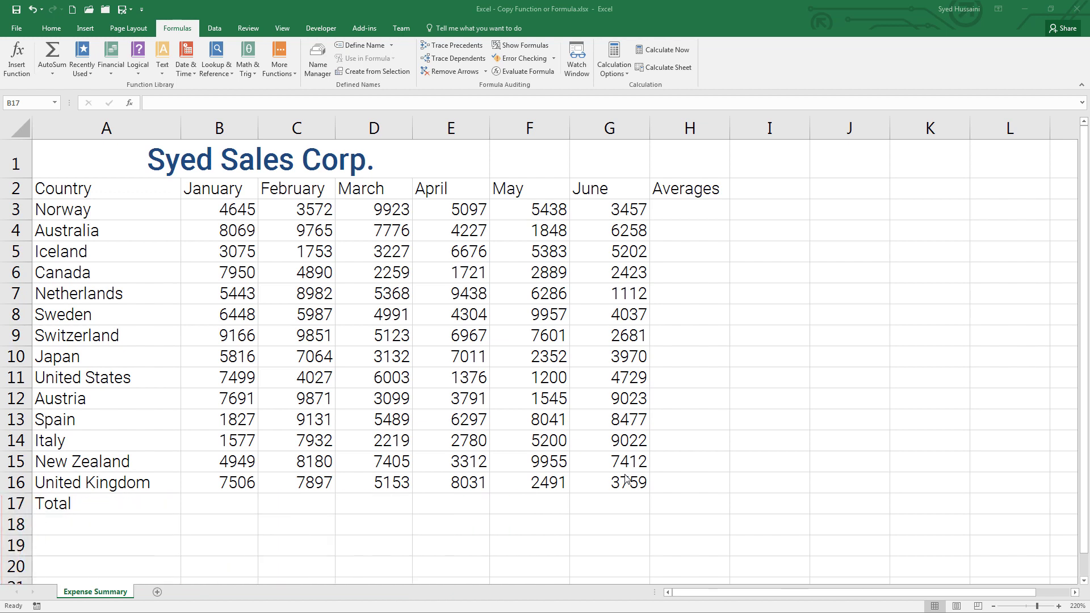
Put =SUM(B3:B16) in B17 for a January total of 81661.
left_click(212, 502)
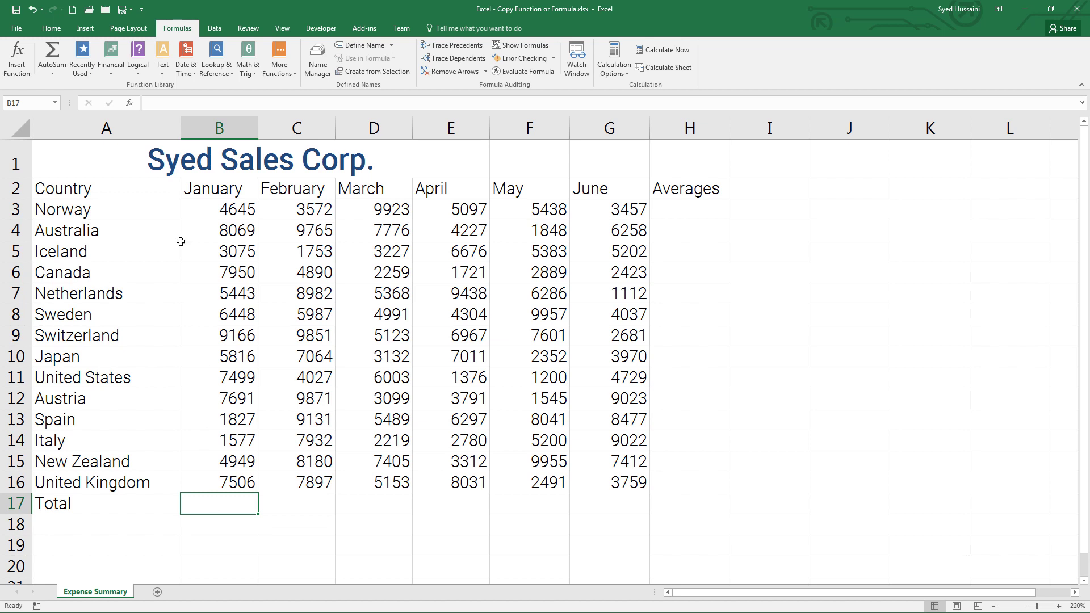
left_click(53, 76)
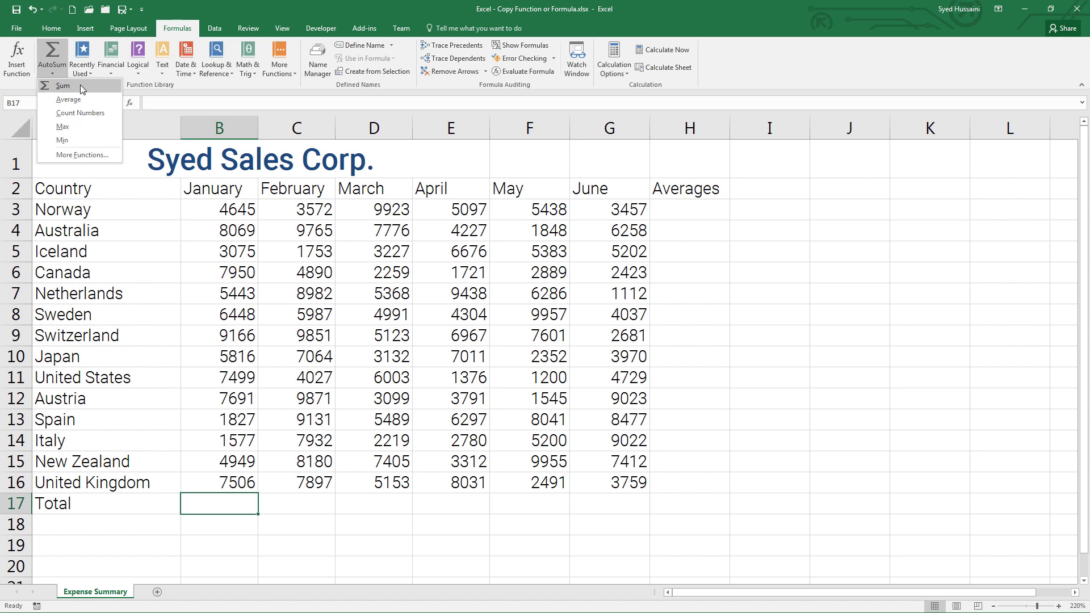
left_click(80, 85)
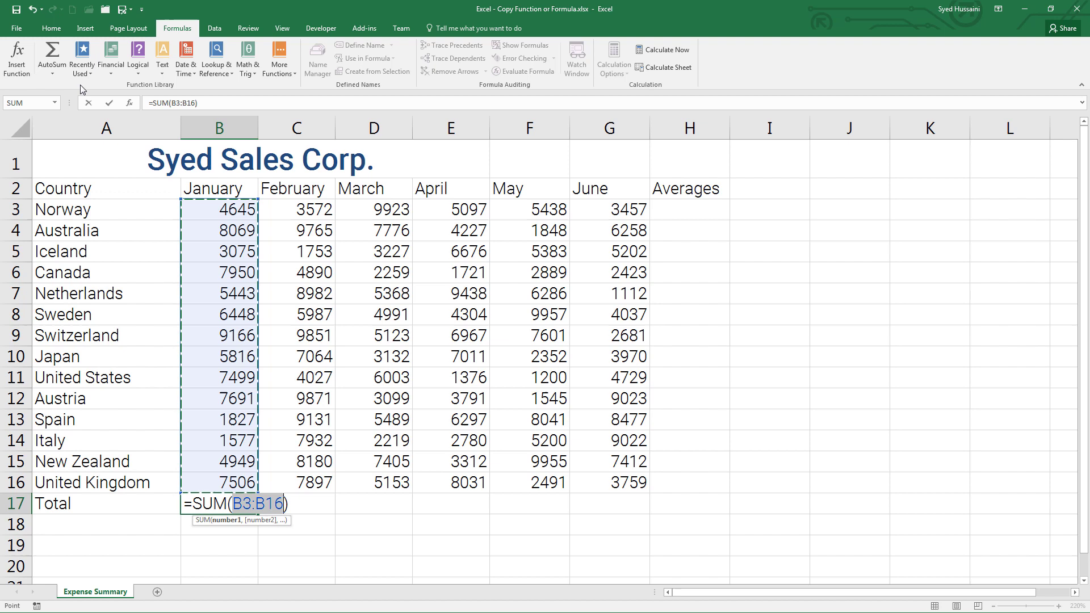
key("Return")
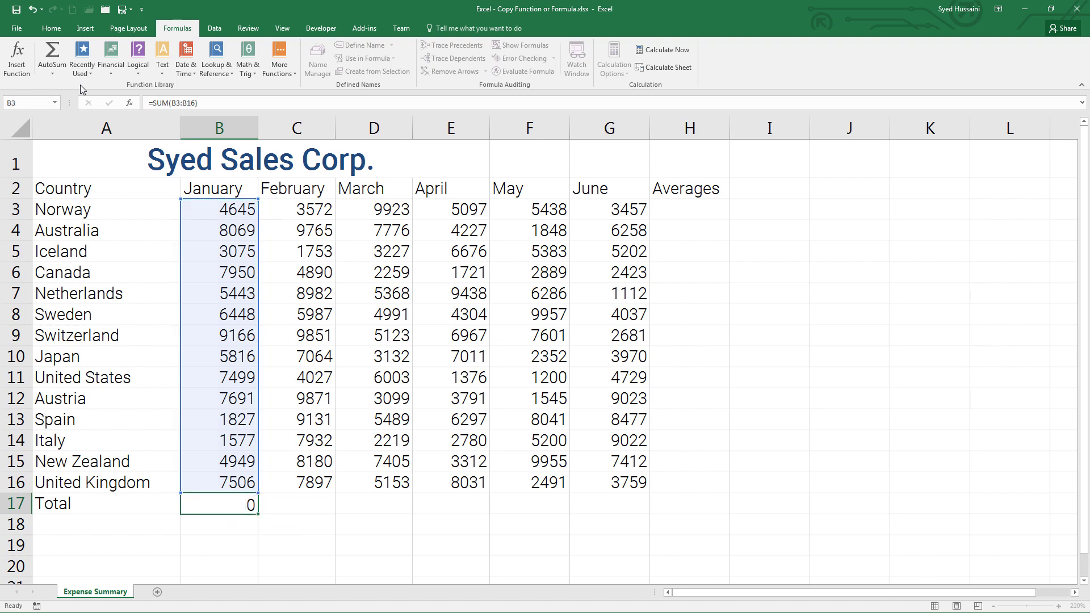
key("Up")
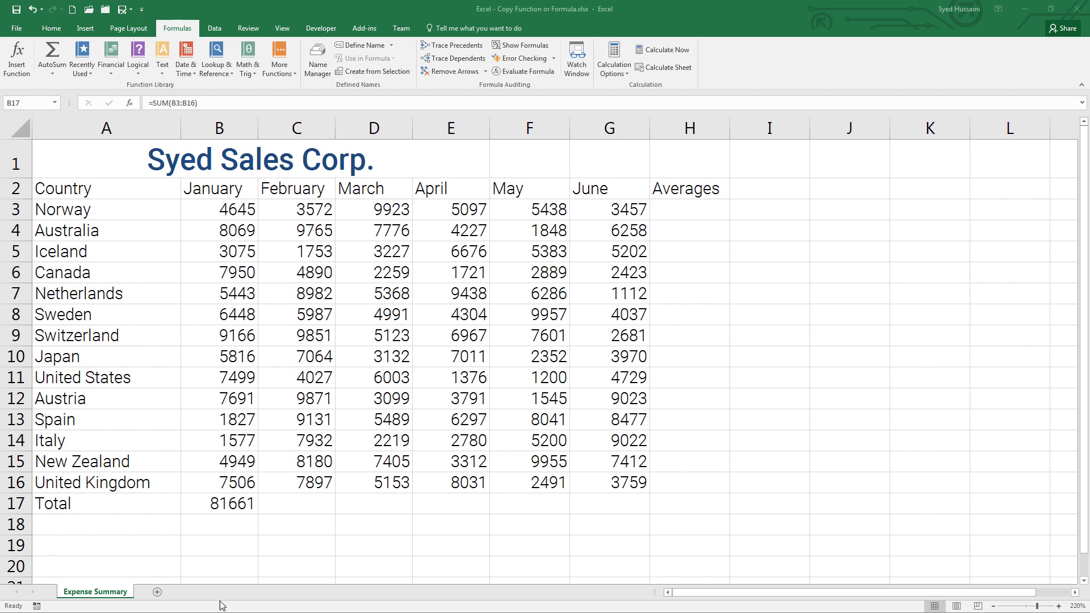
left_click(237, 505)
left_click_drag(304, 499, 641, 503)
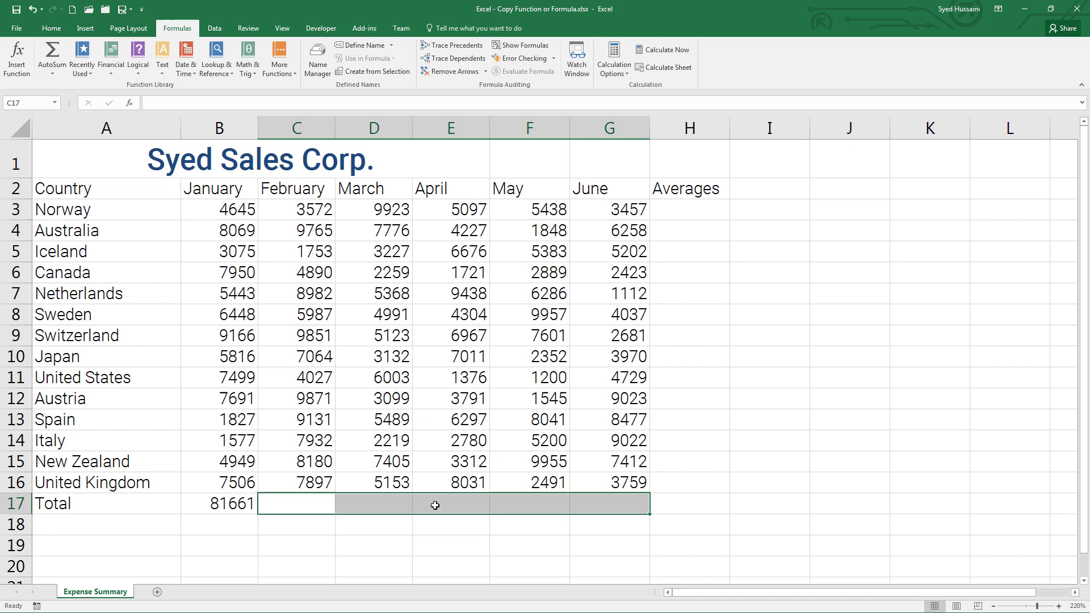
left_click(347, 507)
left_click(233, 507)
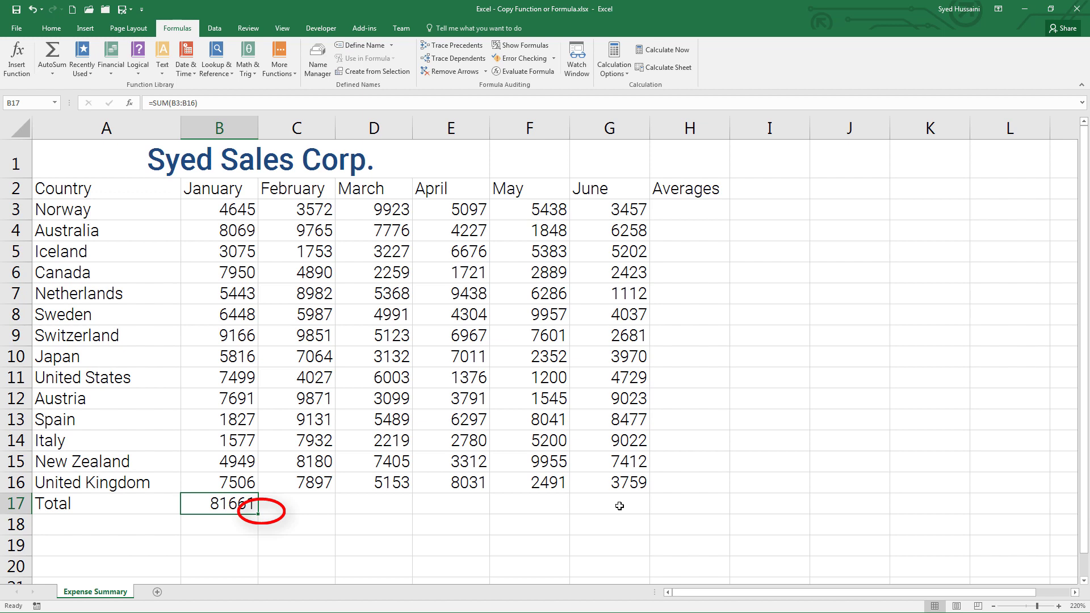
left_click(324, 508)
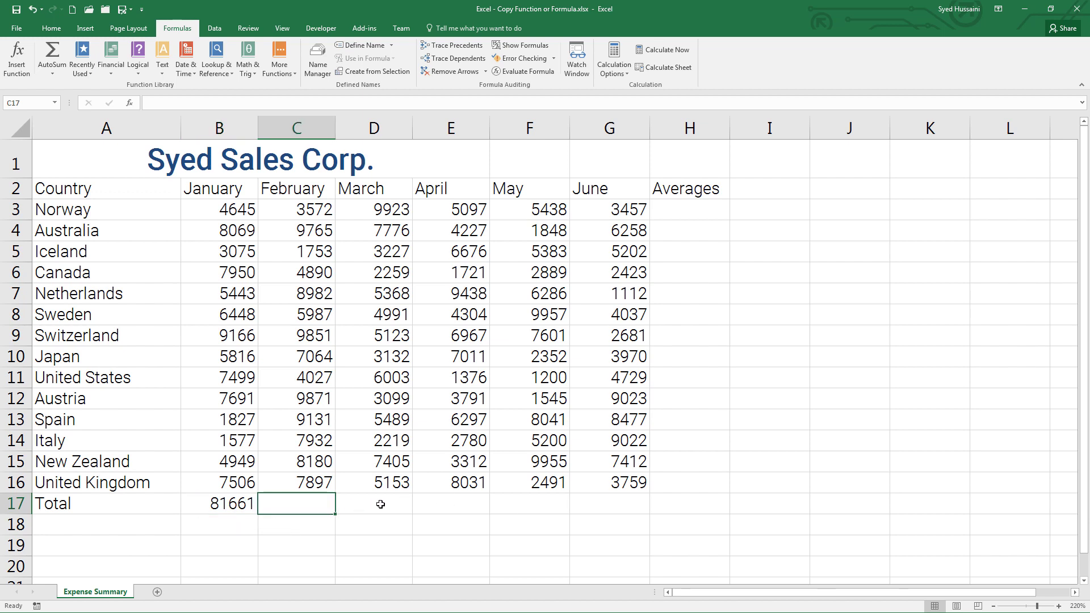
left_click(386, 504)
left_click(454, 504)
left_click(505, 501)
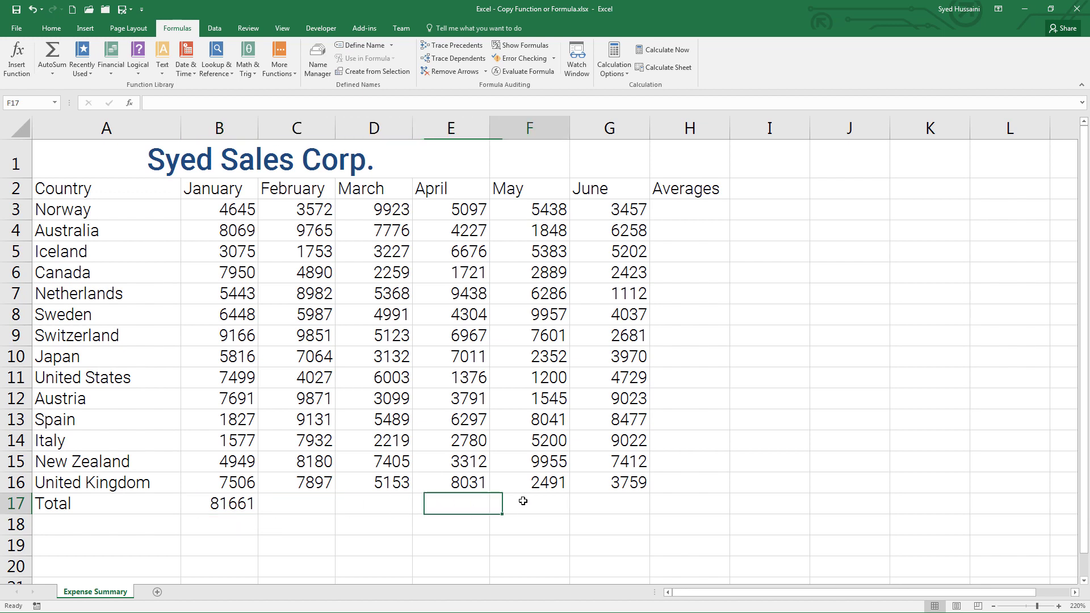
left_click(601, 491)
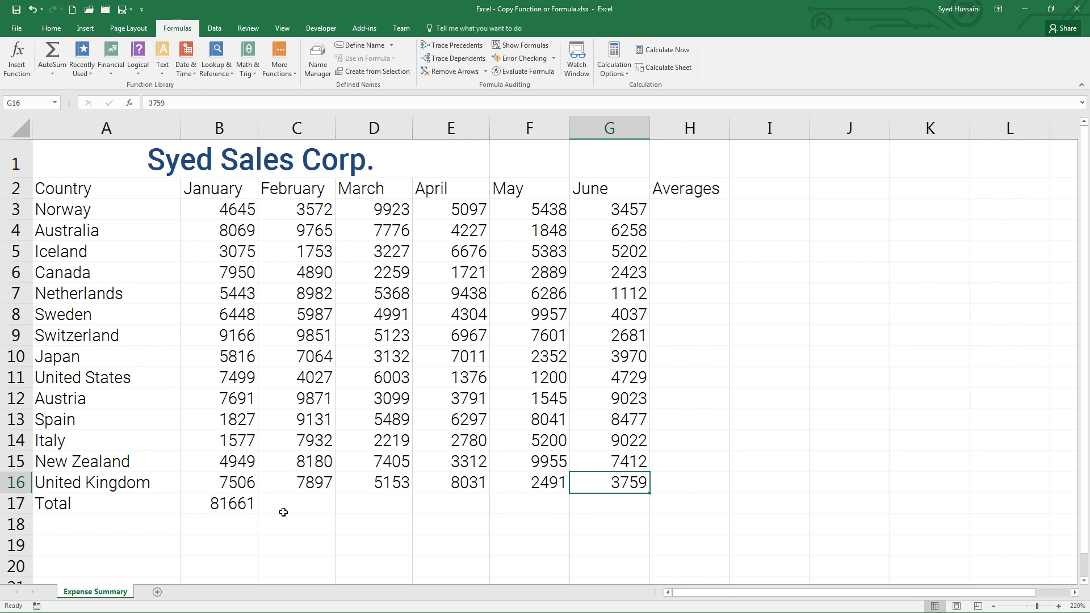
left_click_drag(222, 504, 614, 507)
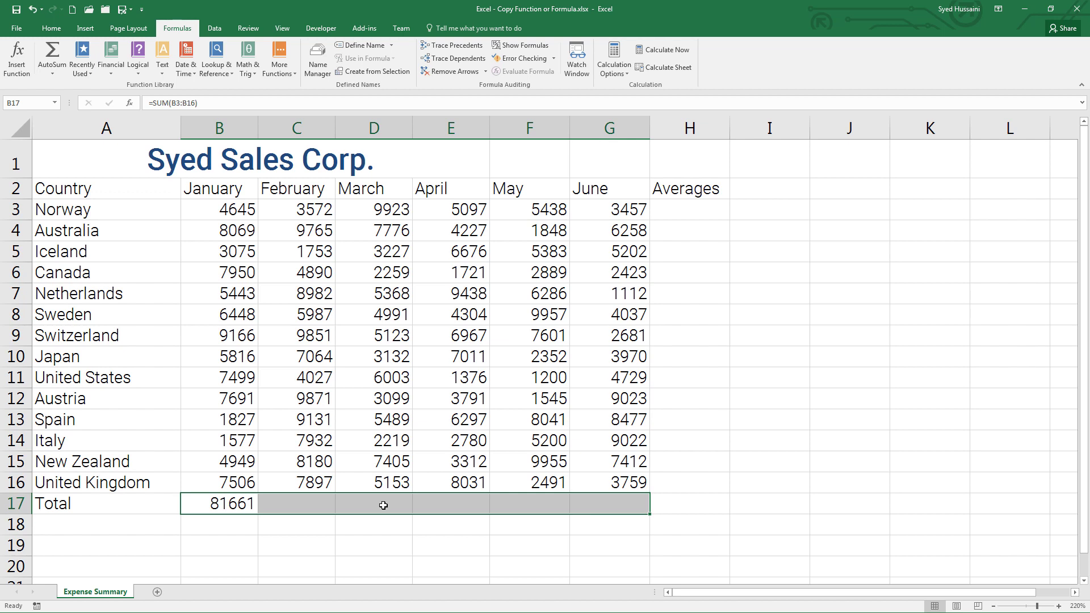
left_click(218, 511)
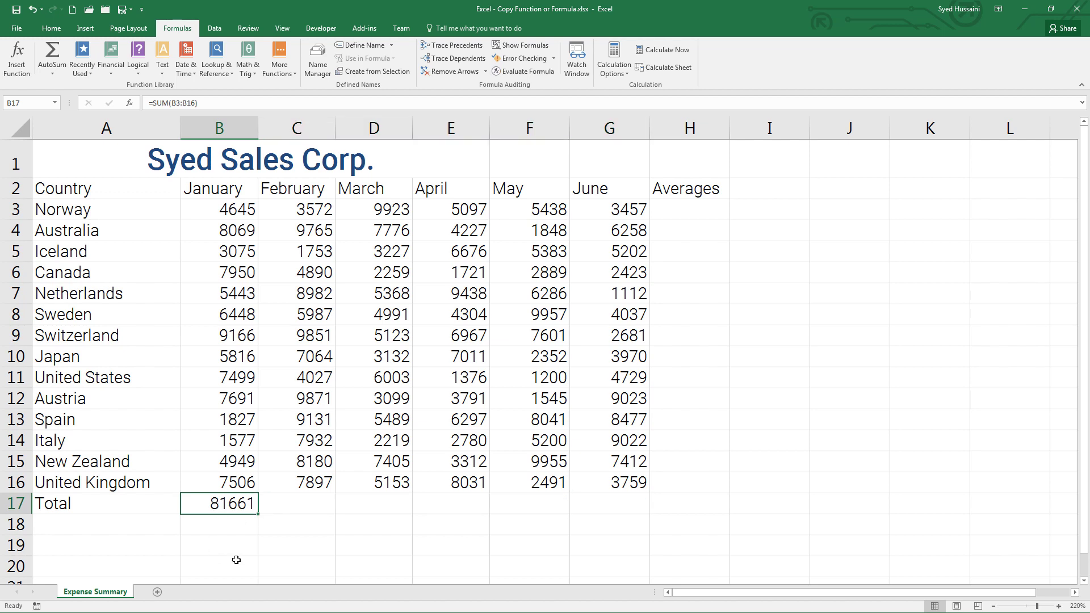
Copy the January SUM formula from B17 into the February–June totals C17:G17.
key("ctrl+c")
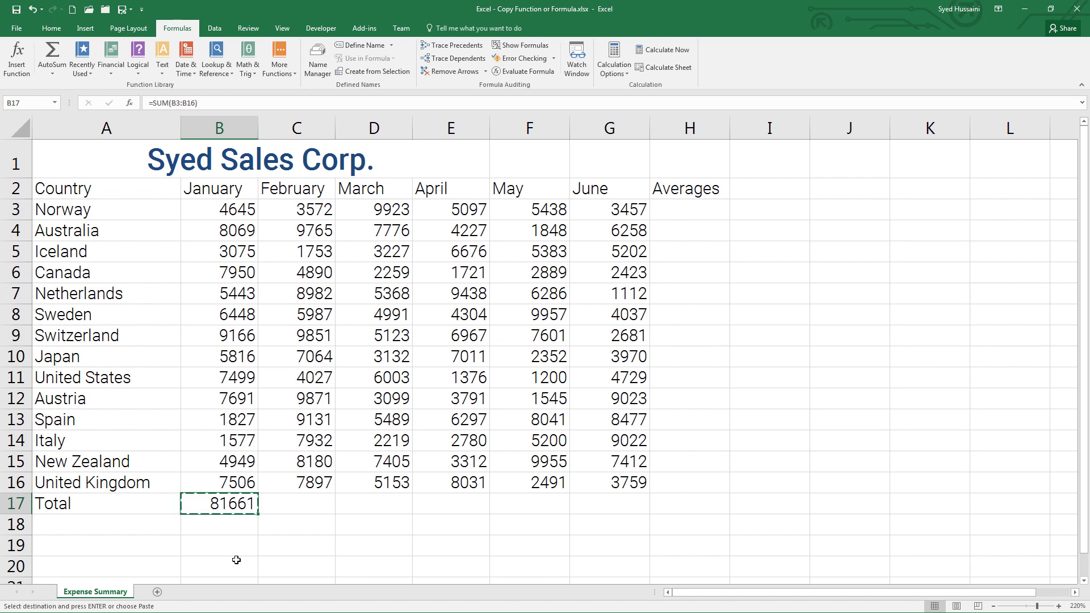
left_click_drag(294, 501, 577, 503)
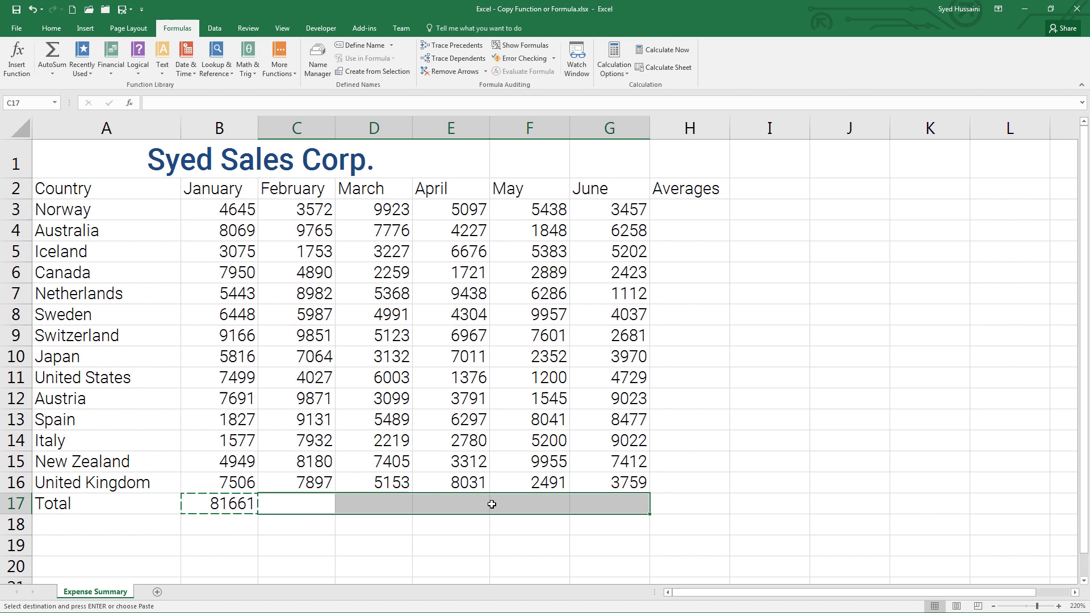
key("ctrl+v")
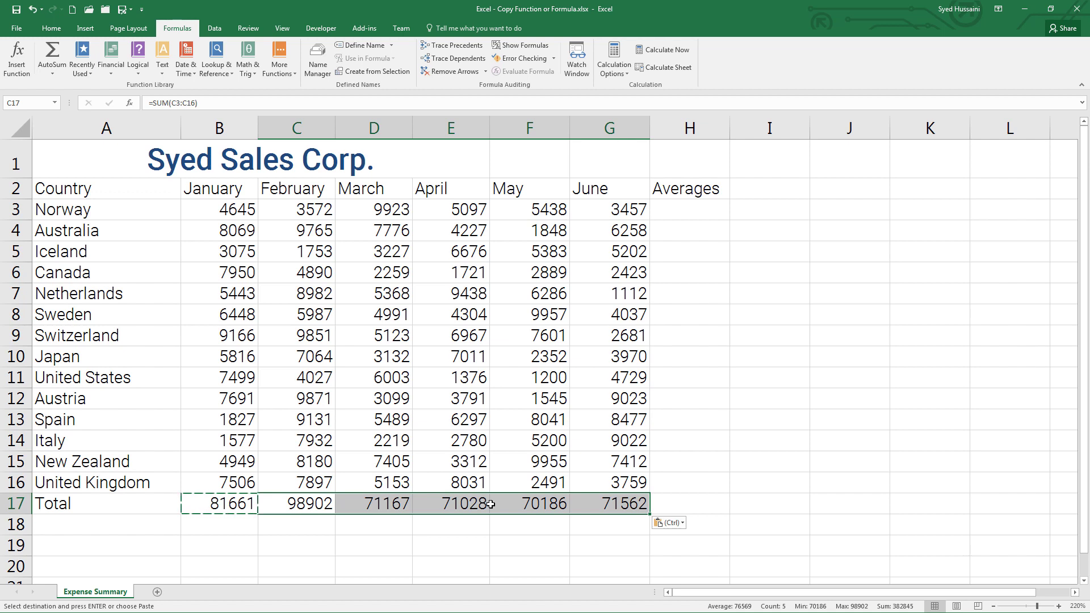
Check the May and March total formulas, then reselect the totals C17:G17.
left_click(492, 504)
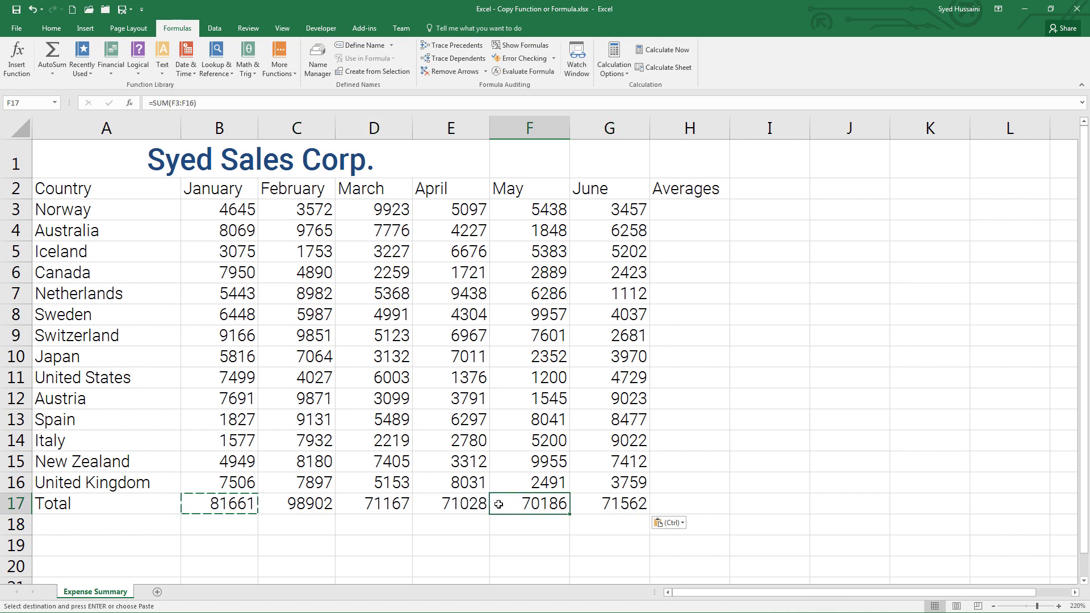
left_click(542, 128)
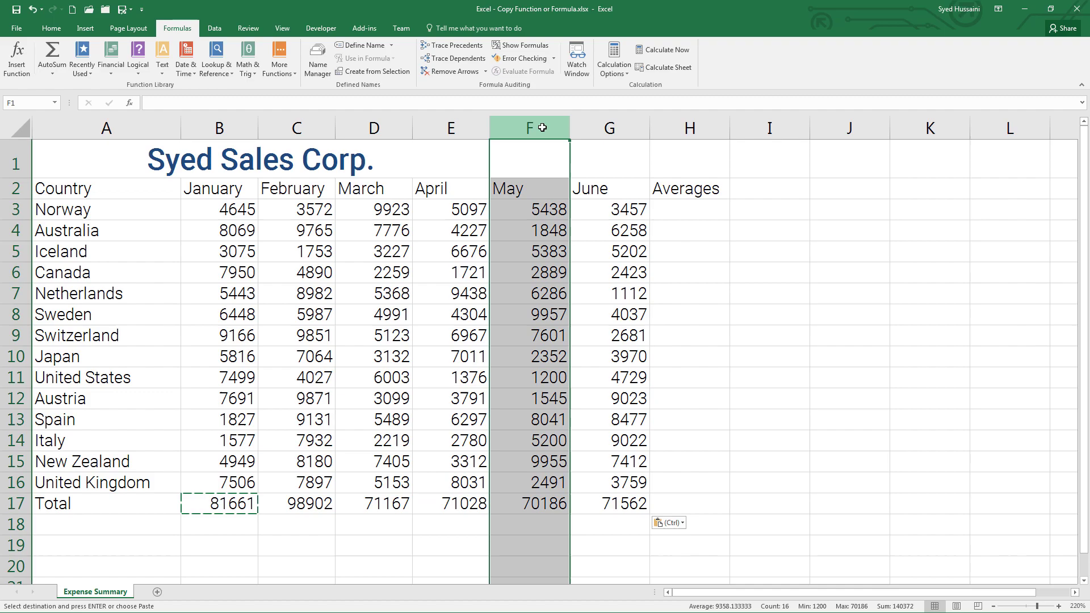
left_click(515, 505)
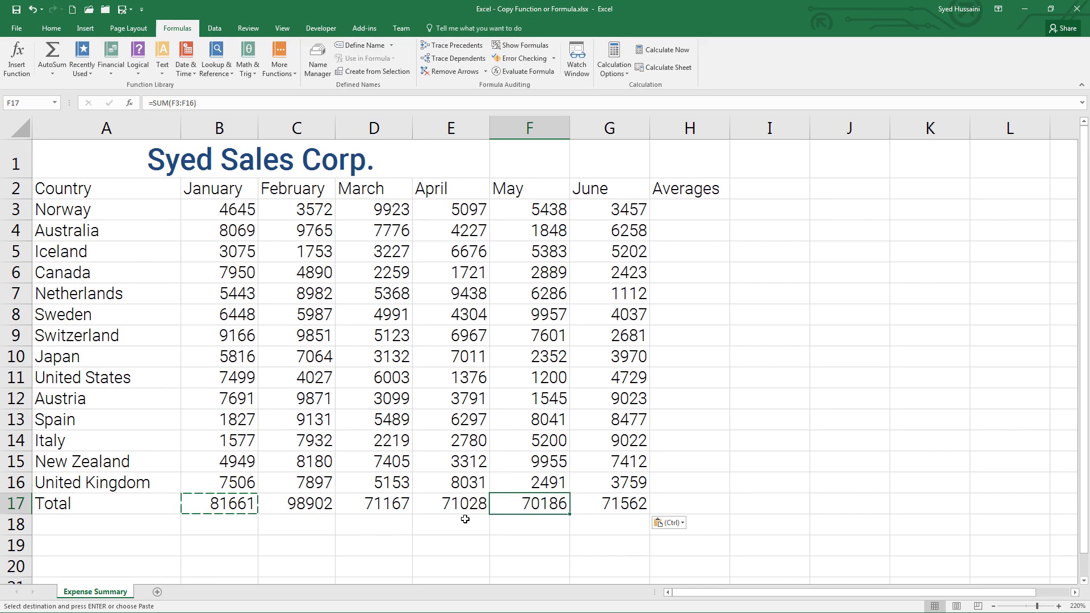
left_click(377, 499)
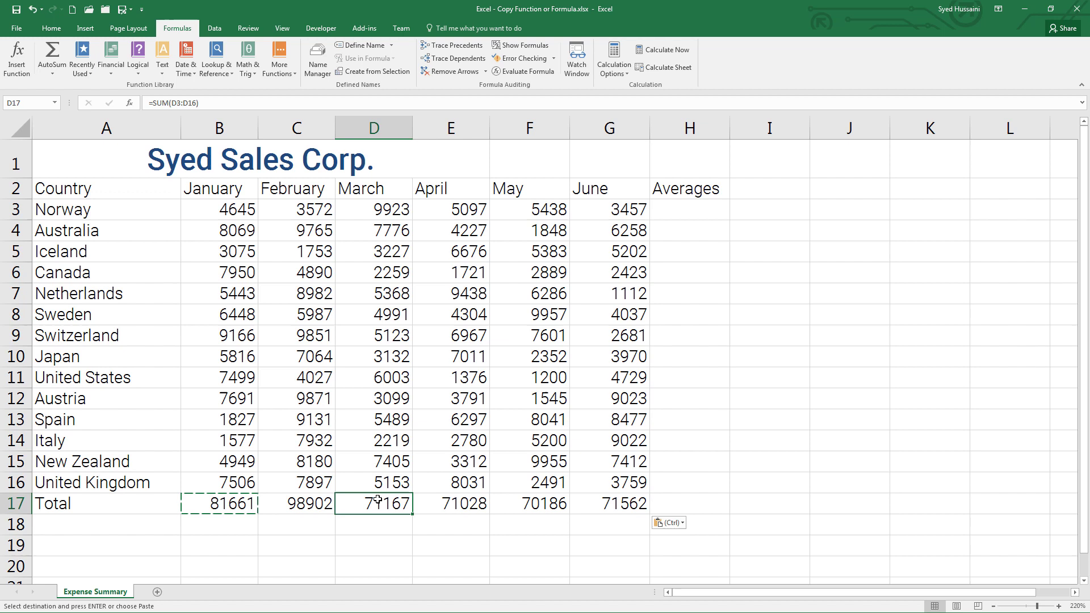
left_click_drag(296, 502, 622, 507)
Undo the paste and fill B17's SUM across to G17 (98902, 71167, 71028, 70186, 71562).
key("ctrl+z")
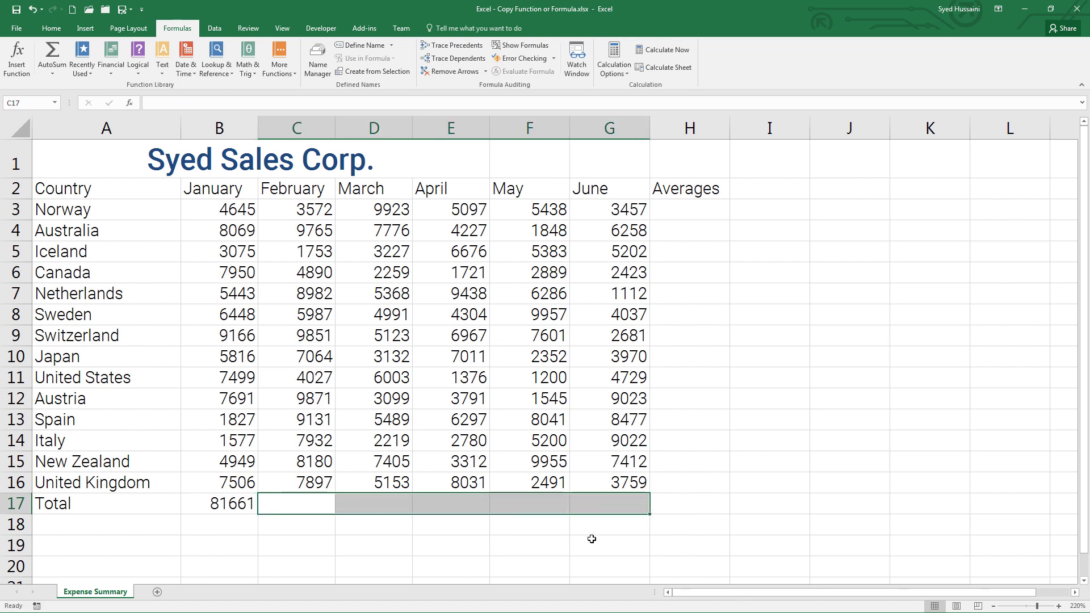
left_click(230, 499)
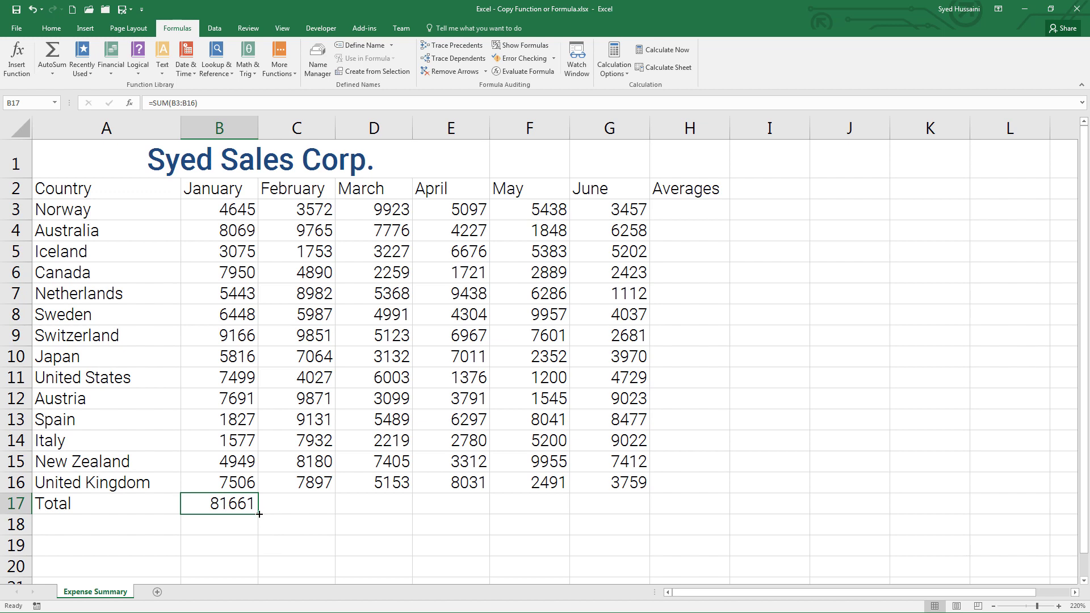
left_click_drag(259, 513, 633, 525)
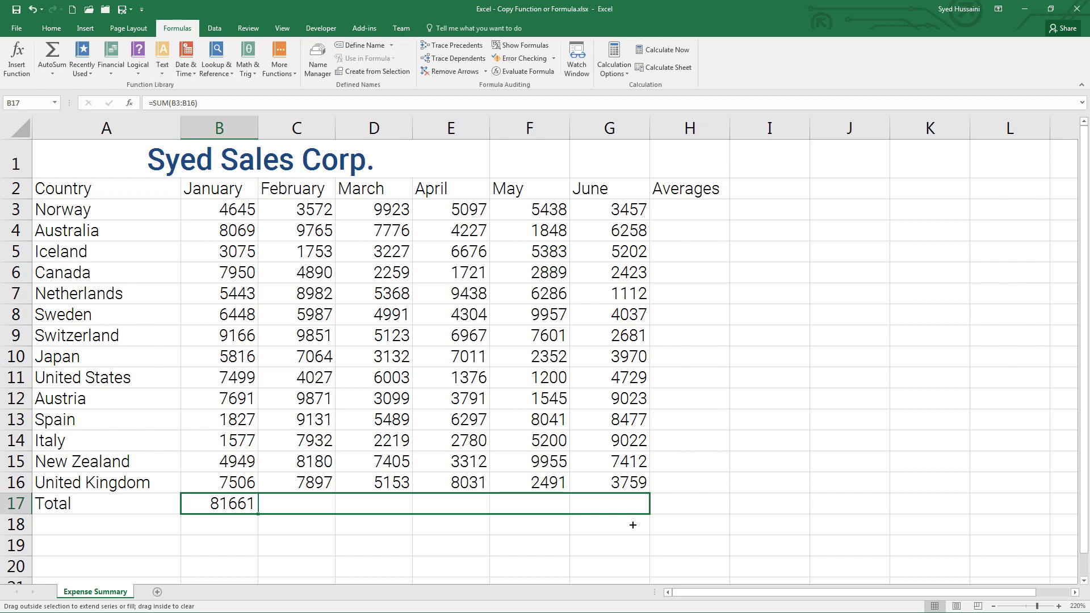
left_click_drag(633, 525, 632, 525)
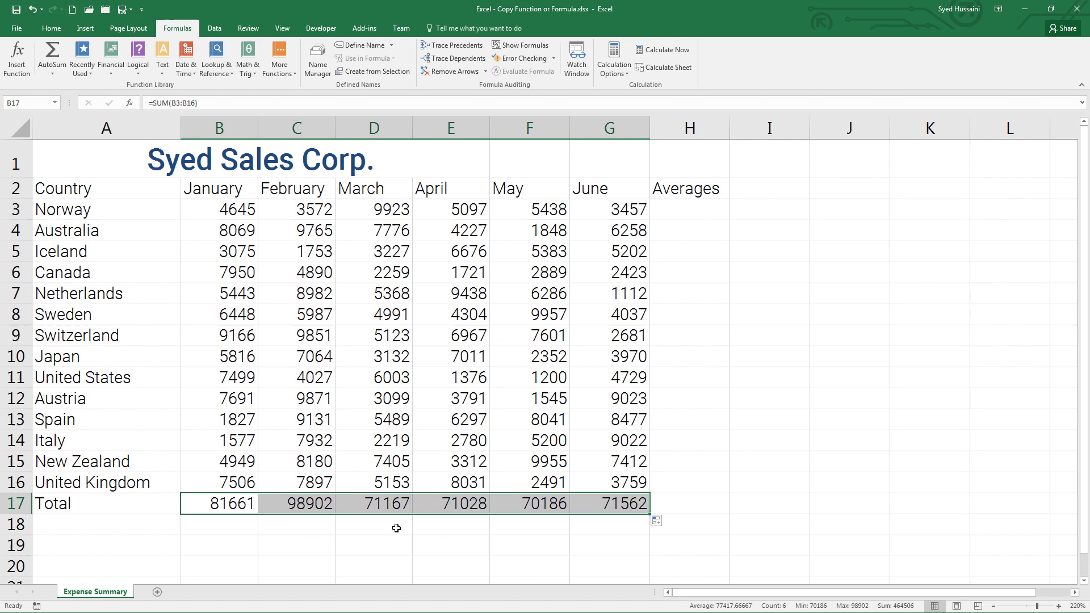
Clear B17:G17 and recreate all six monthly SUM totals with one AutoSum over the row.
key("Delete")
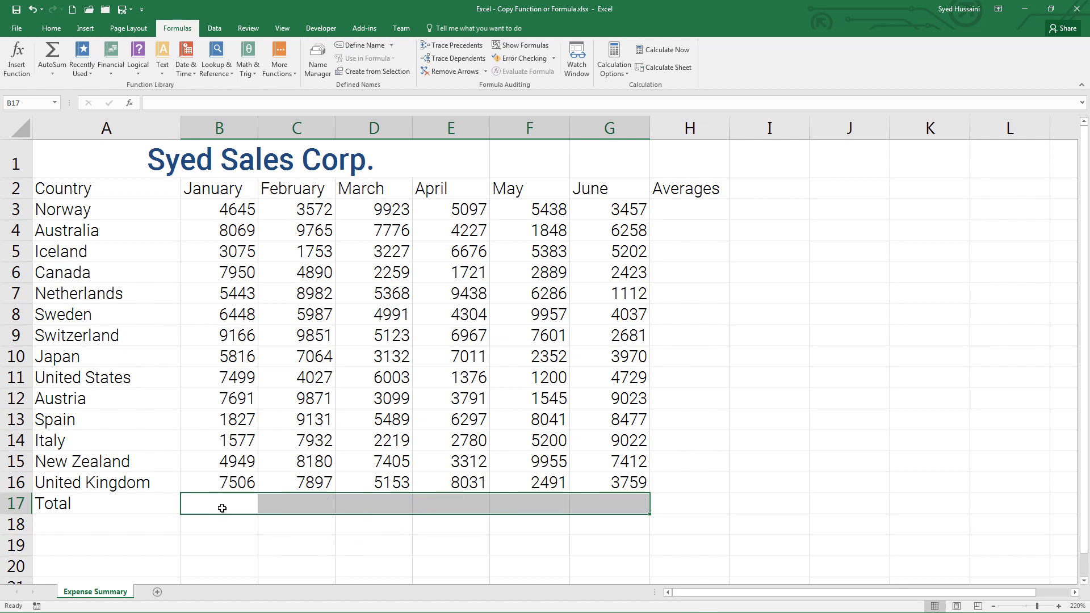
left_click_drag(219, 505, 606, 512)
left_click(52, 73)
left_click(55, 89)
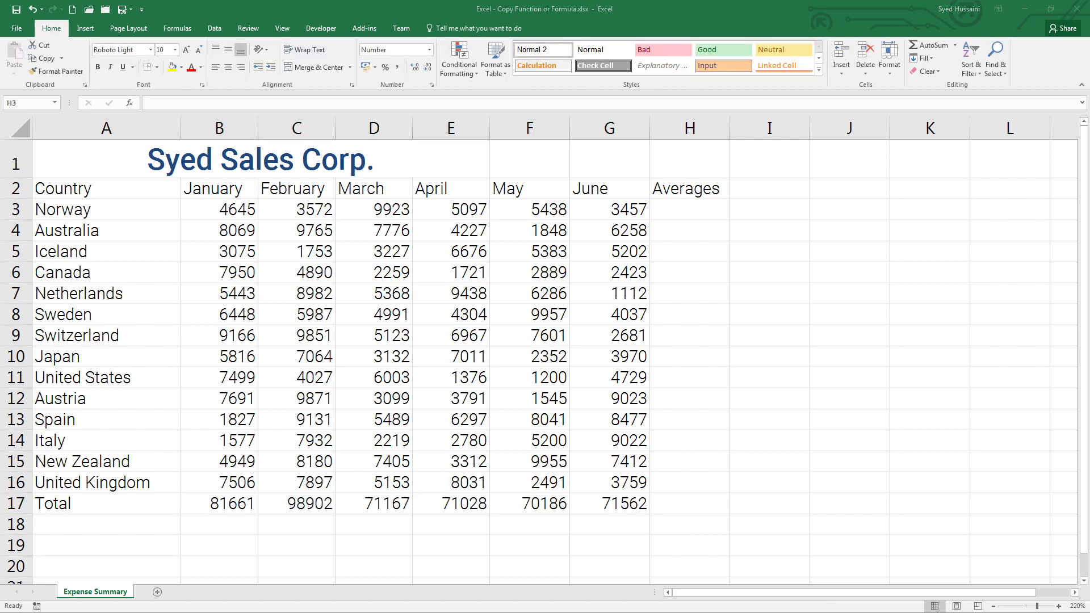
Enter =AVERAGE(B3:G3) in H3, giving Norway an average of 5355.33.
left_click(691, 213)
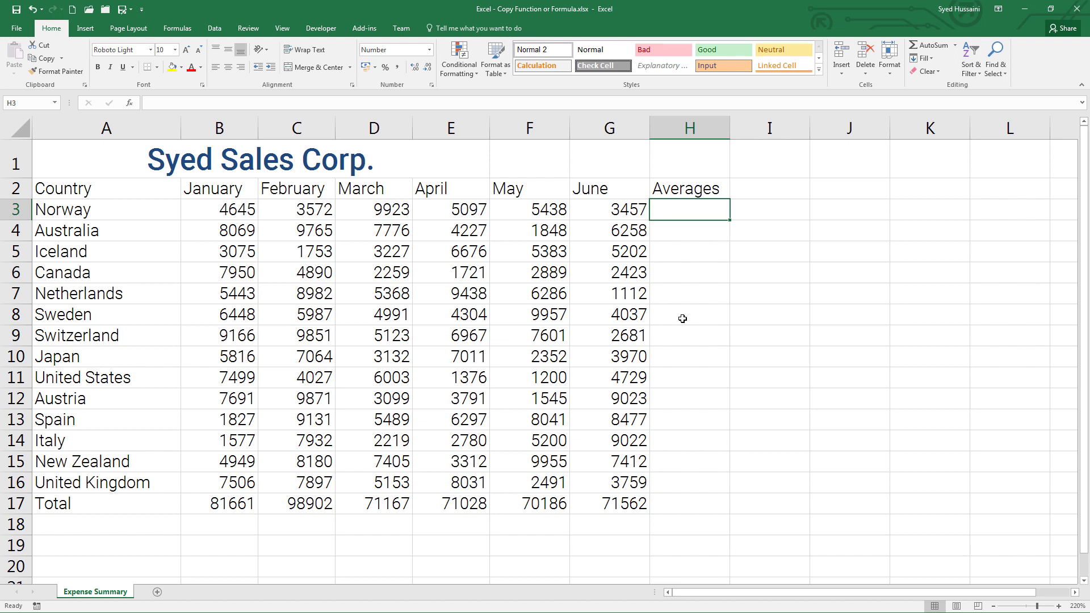
left_click(183, 32)
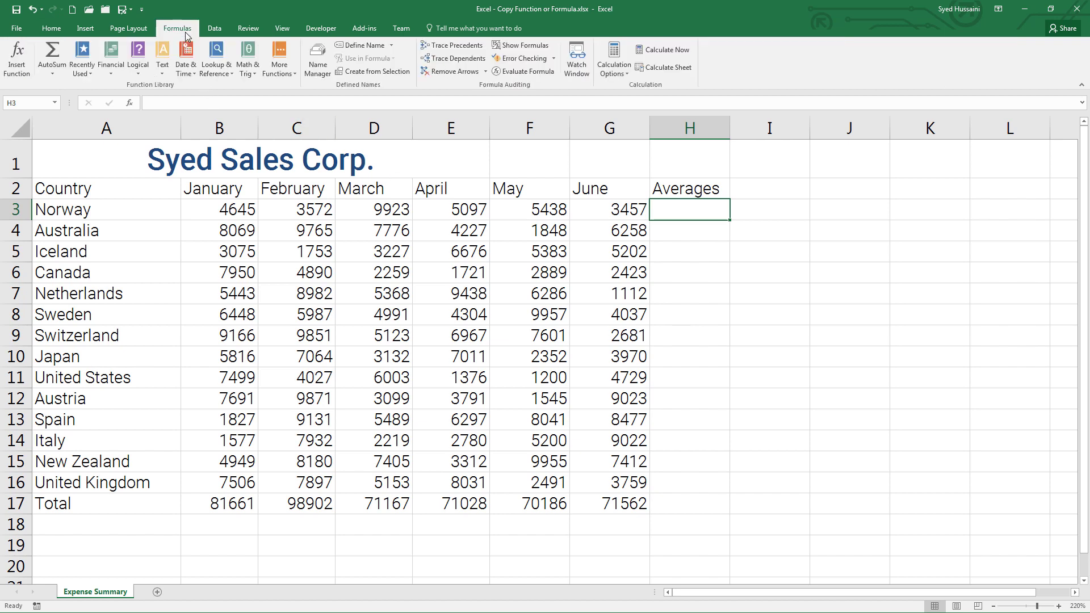
left_click(52, 73)
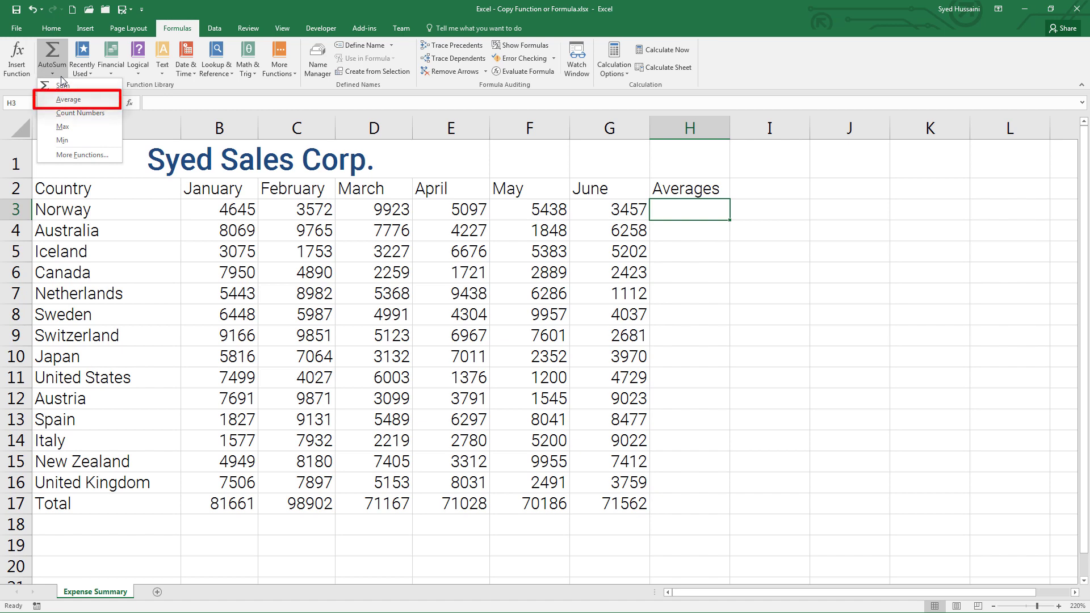
left_click(68, 100)
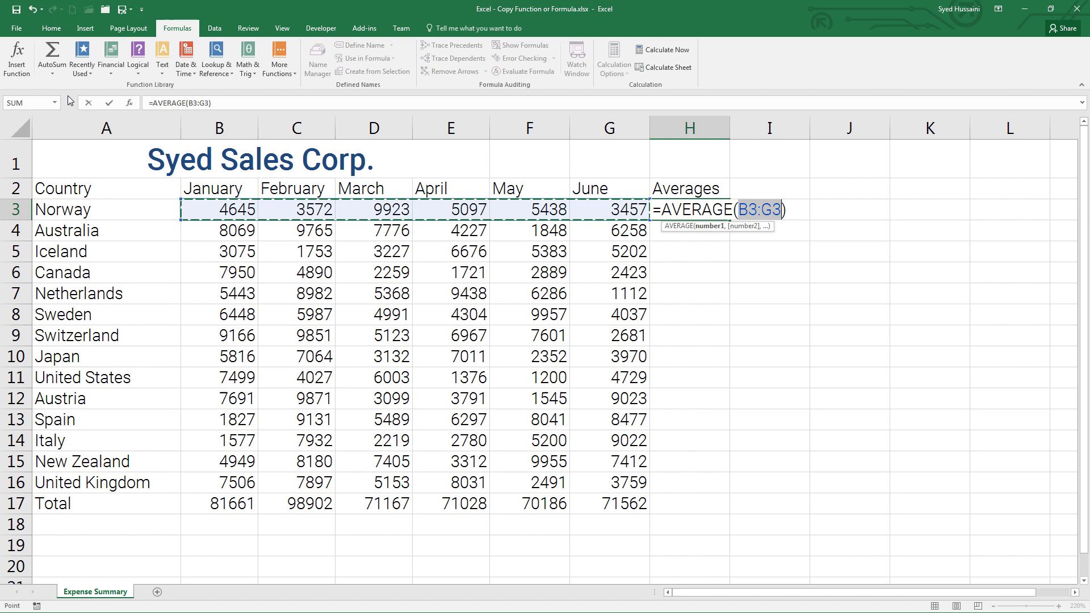
key("Return")
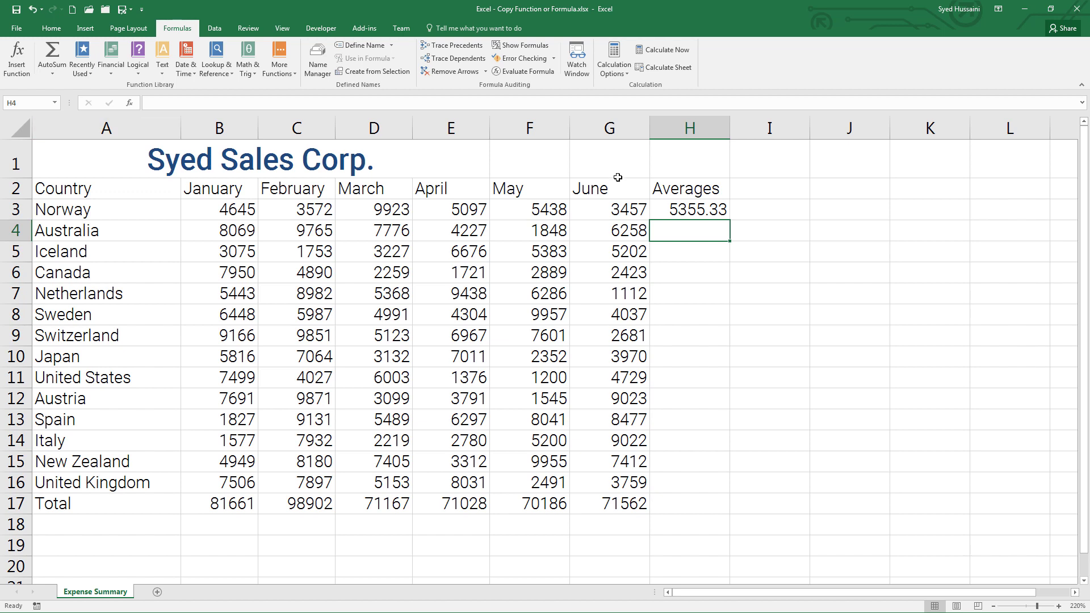
left_click(665, 205)
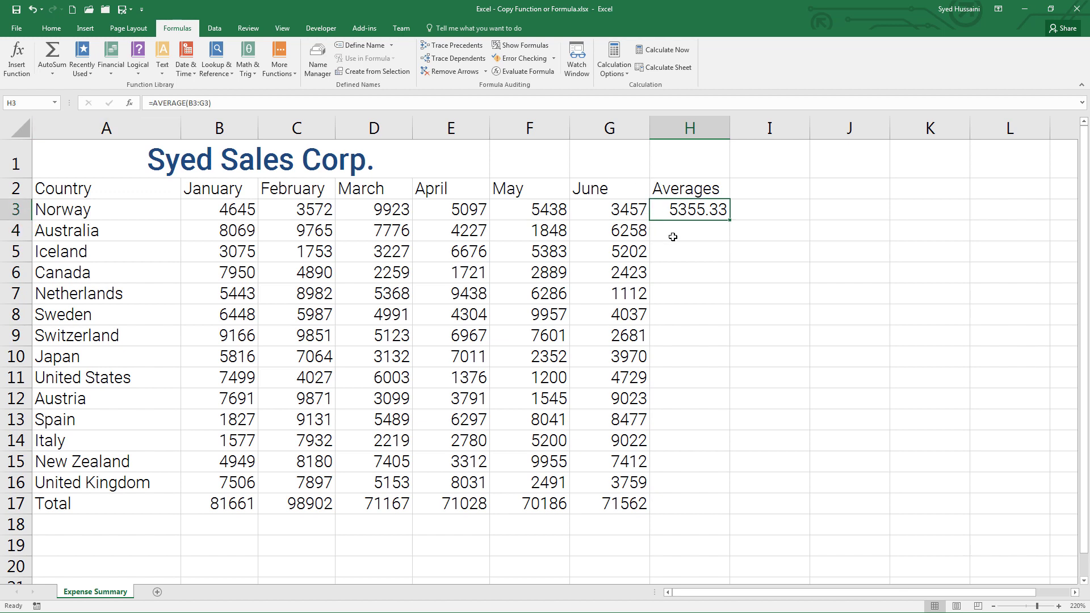
left_click_drag(673, 233, 676, 506)
left_click(712, 268)
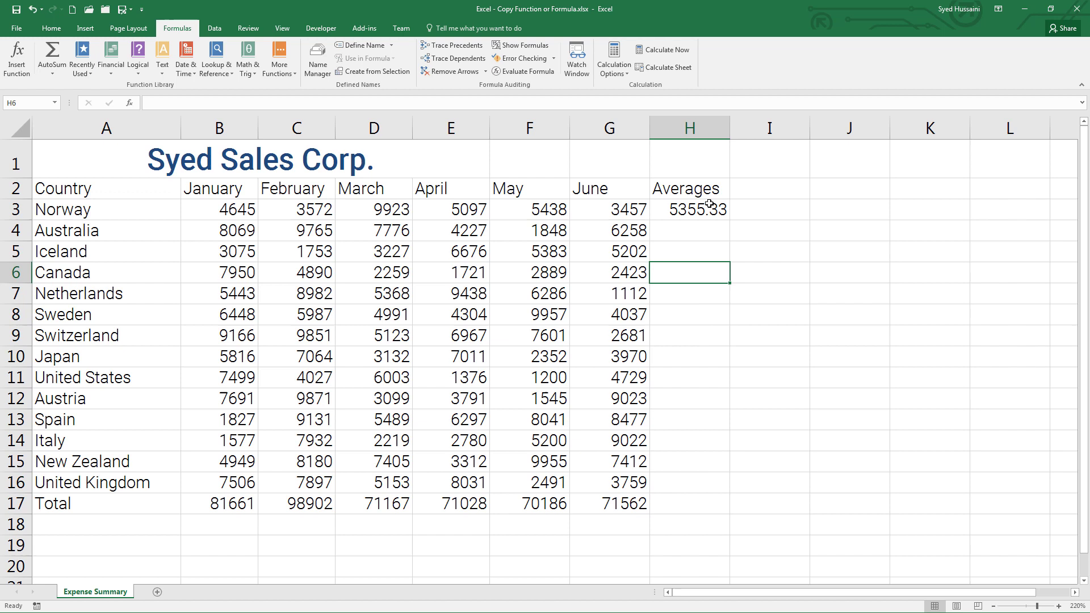
left_click(710, 203)
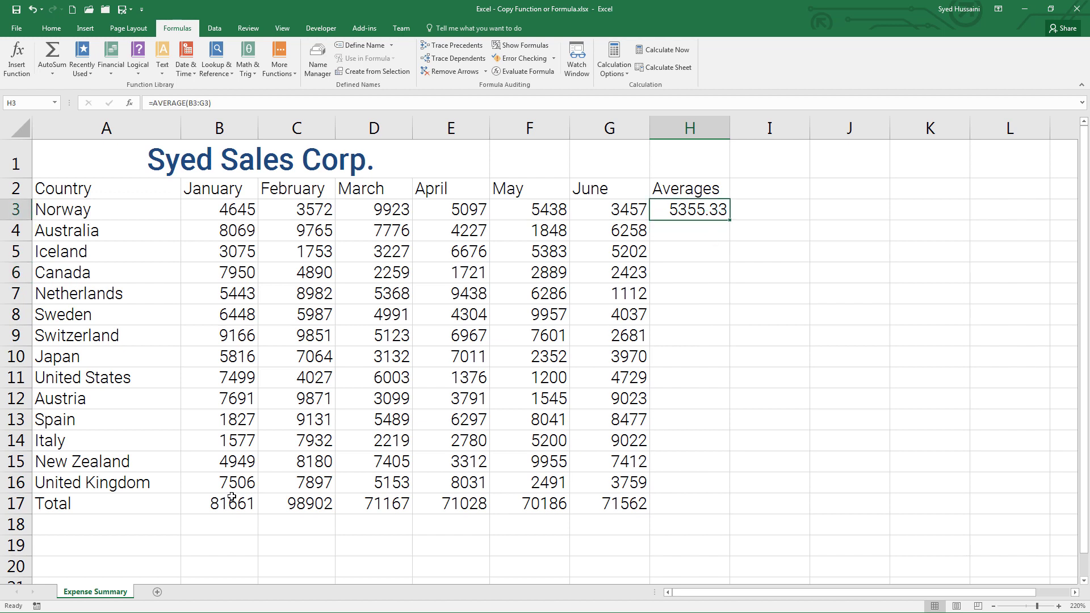
left_click_drag(232, 500, 469, 502)
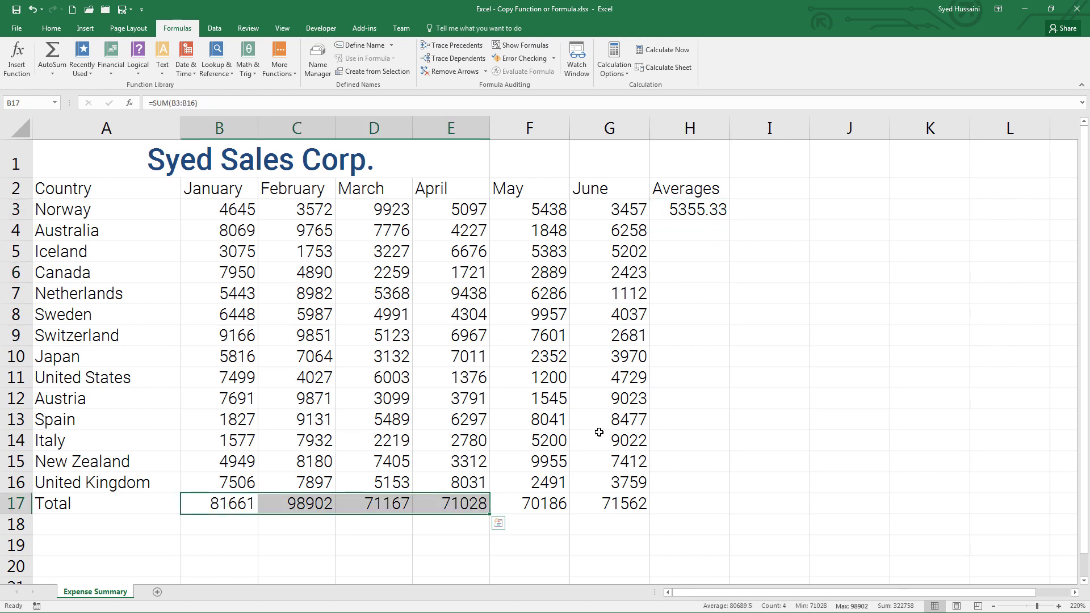
left_click(709, 209)
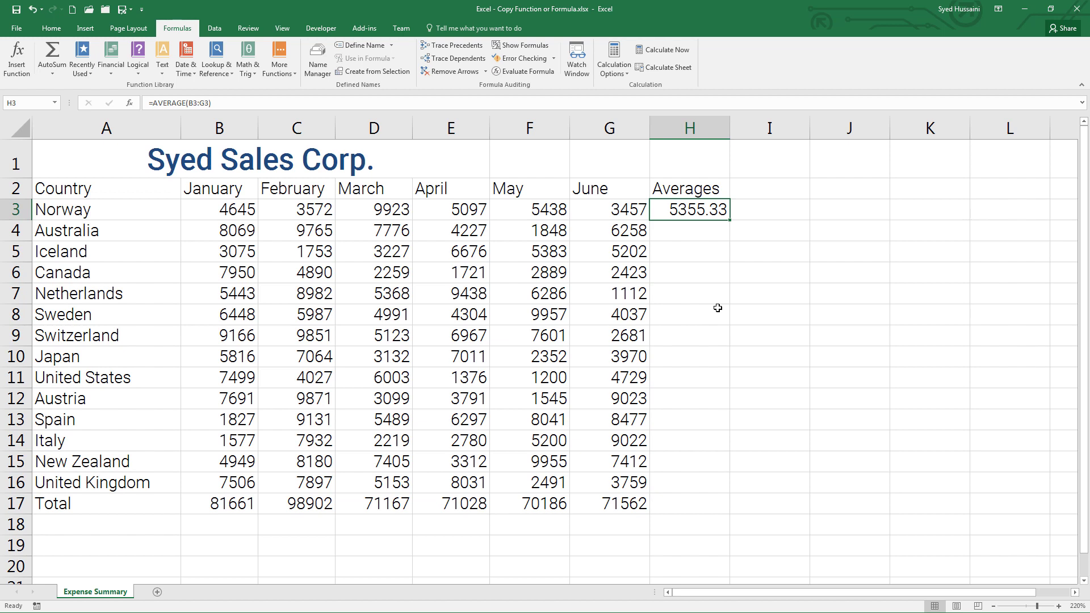
left_click_drag(729, 220, 734, 237)
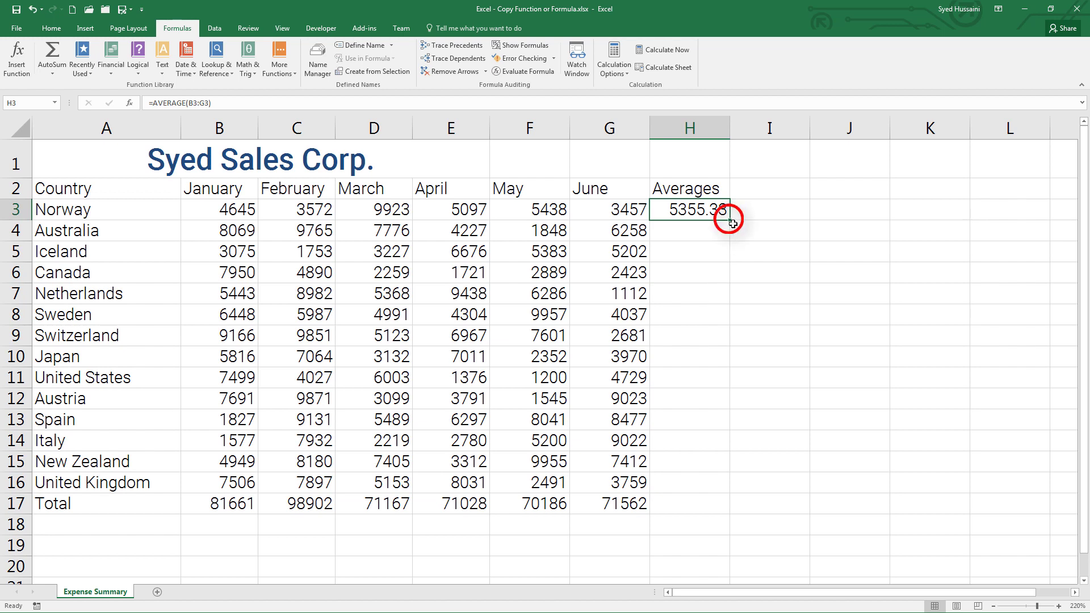
AutoFill H3's AVERAGE formula down through H17, ending at the Total row's 77417.67.
double_click(730, 220)
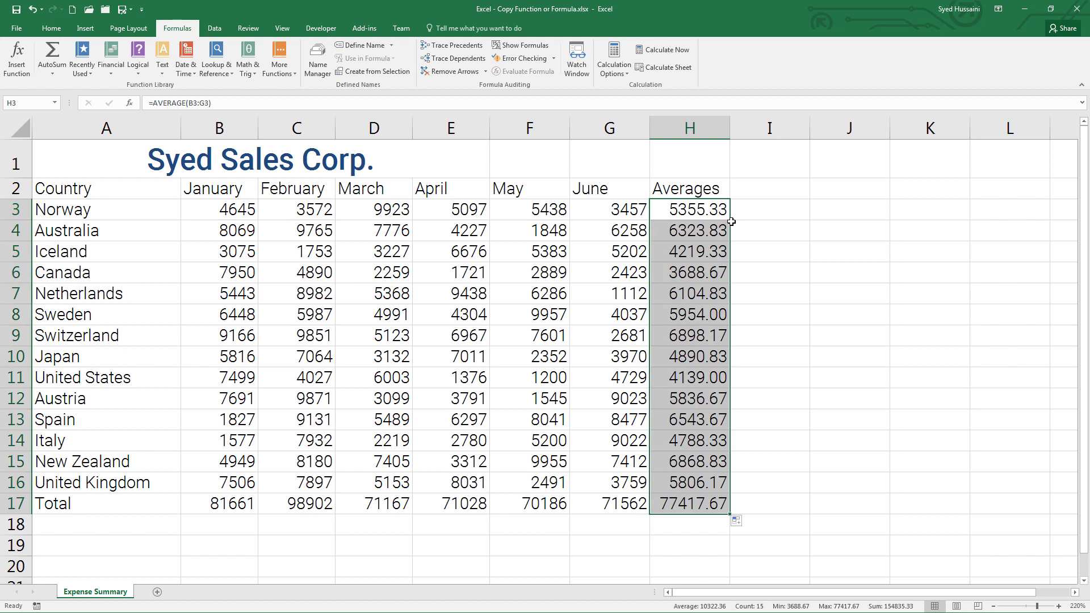